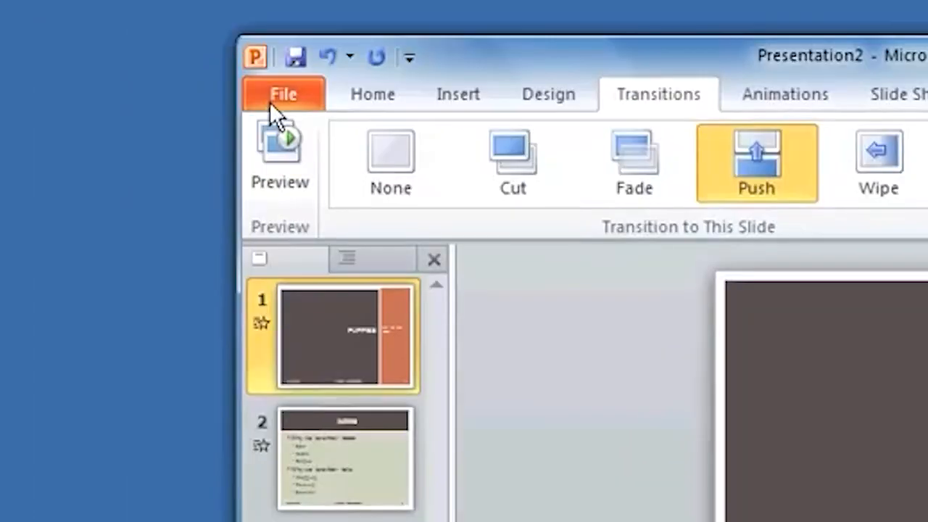
- Preview the existing slide transitions on slides 1 and 2
{"action": "left_click", "coordinate": [277, 101]}
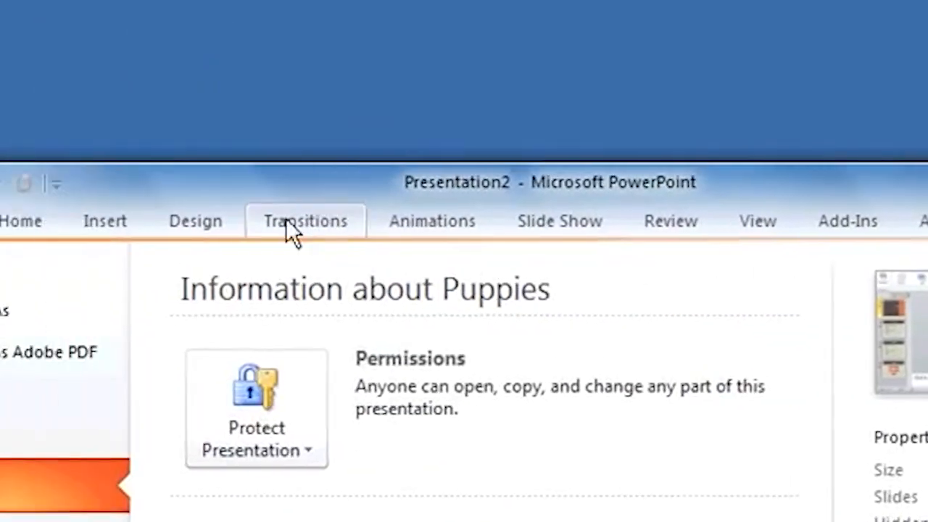
{"action": "left_click", "coordinate": [658, 217]}
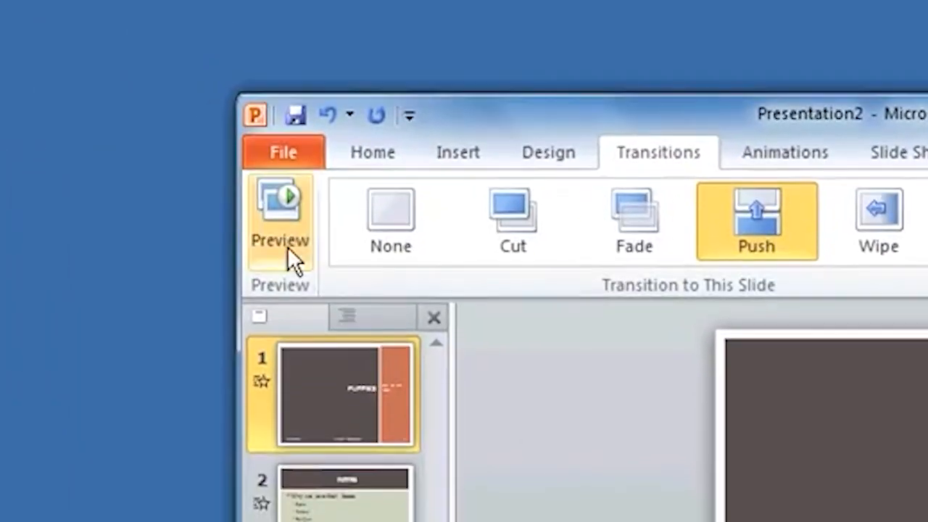
{"action": "left_click", "coordinate": [77, 319]}
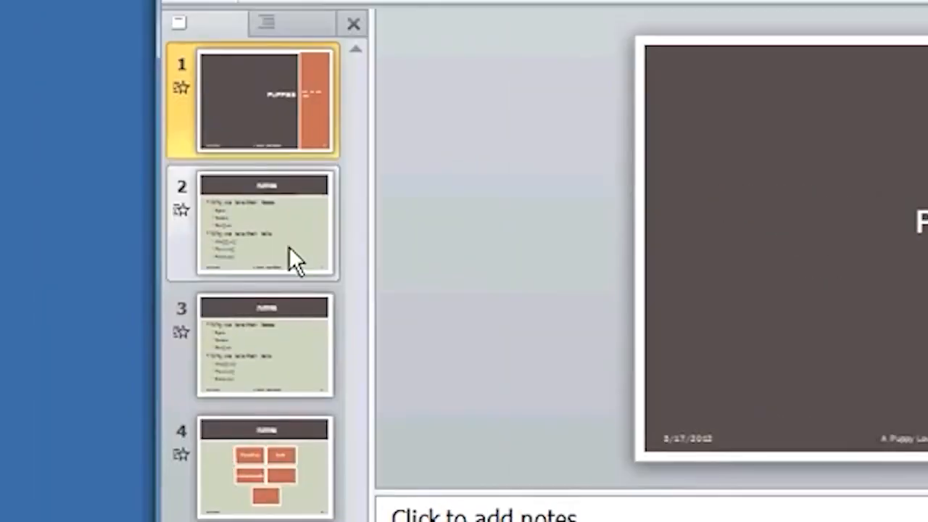
{"action": "left_click", "coordinate": [91, 232]}
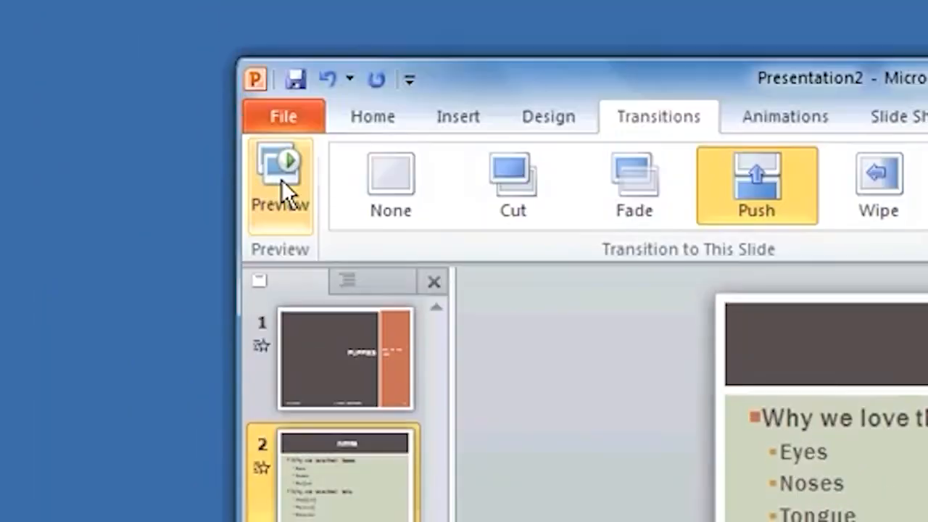
{"action": "left_click", "coordinate": [281, 179]}
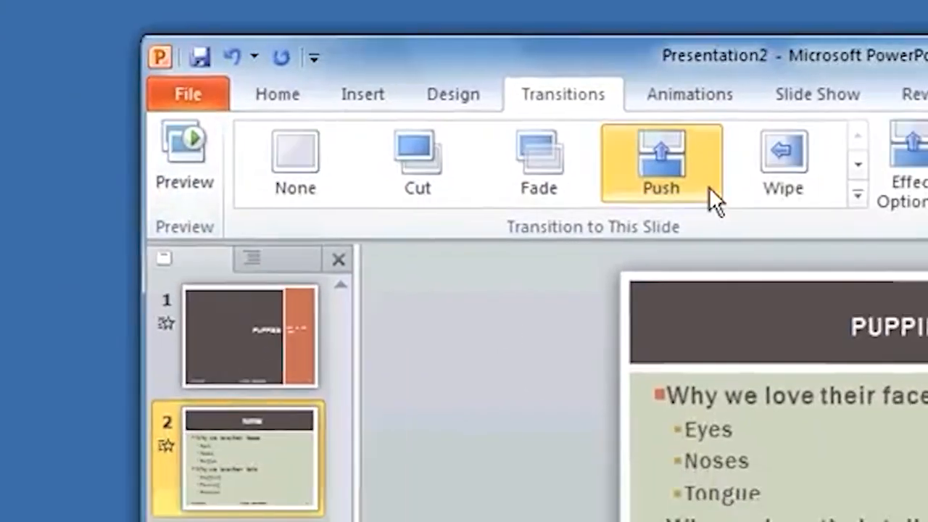
- Apply the Flash transition to slide 2 and preview the transitions of slides 2 and 3
{"action": "left_click", "coordinate": [857, 194]}
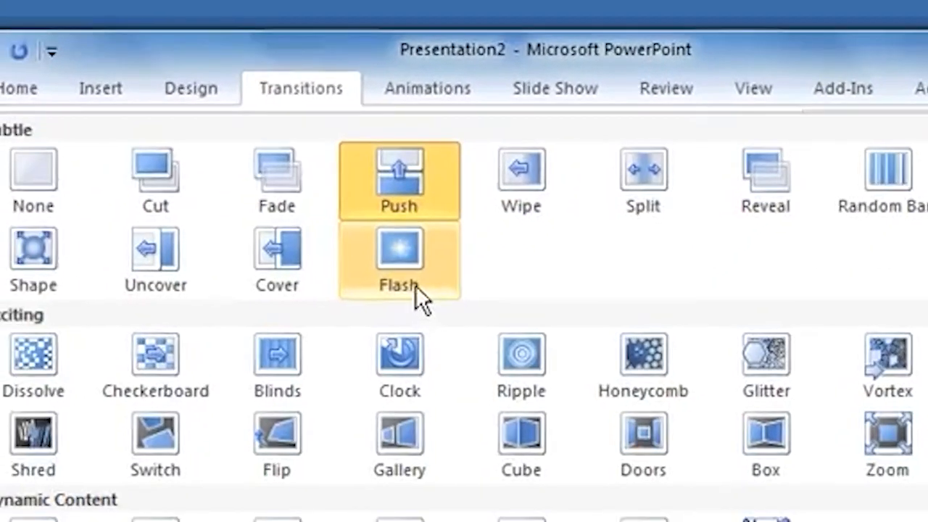
{"action": "left_click", "coordinate": [338, 383]}
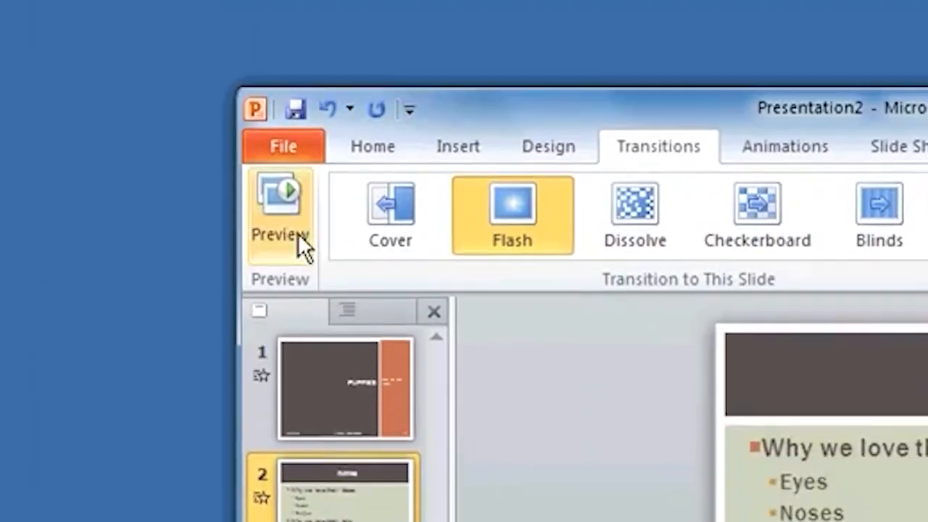
{"action": "left_click", "coordinate": [281, 142]}
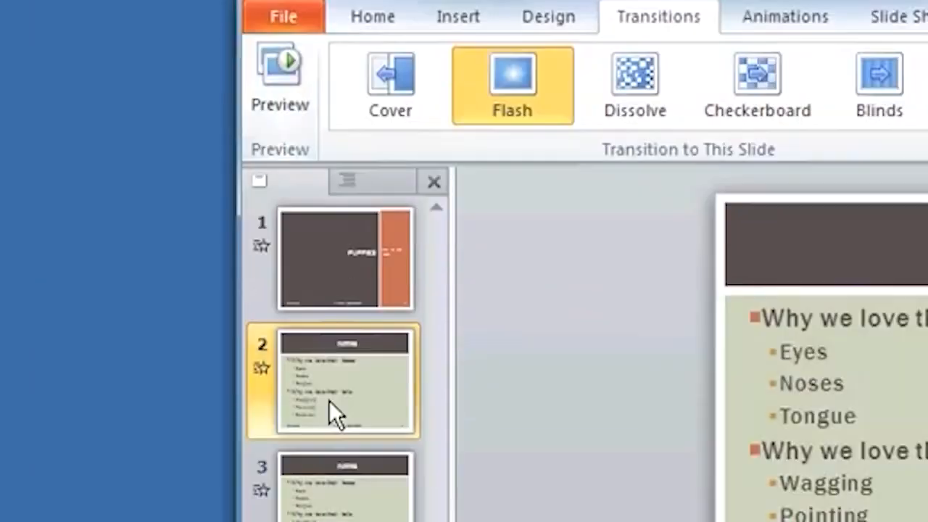
{"action": "left_click", "coordinate": [347, 485]}
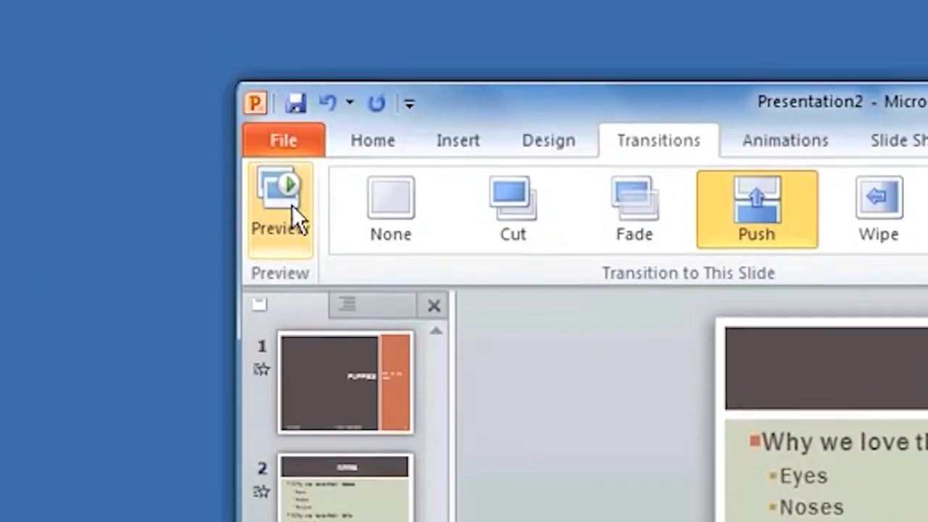
{"action": "left_click", "coordinate": [292, 205]}
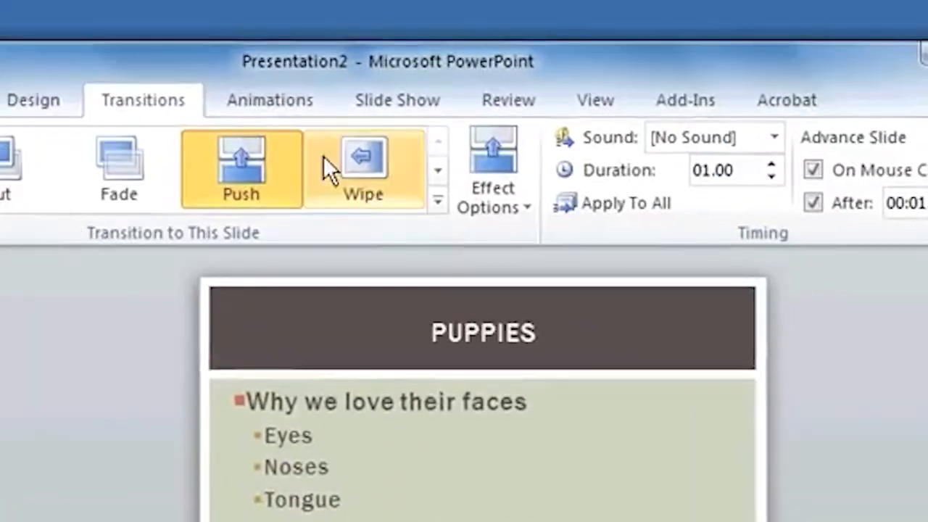
- Select the bullet text placeholder on slide 2 and show the Animation Pane
{"action": "left_click", "coordinate": [290, 109]}
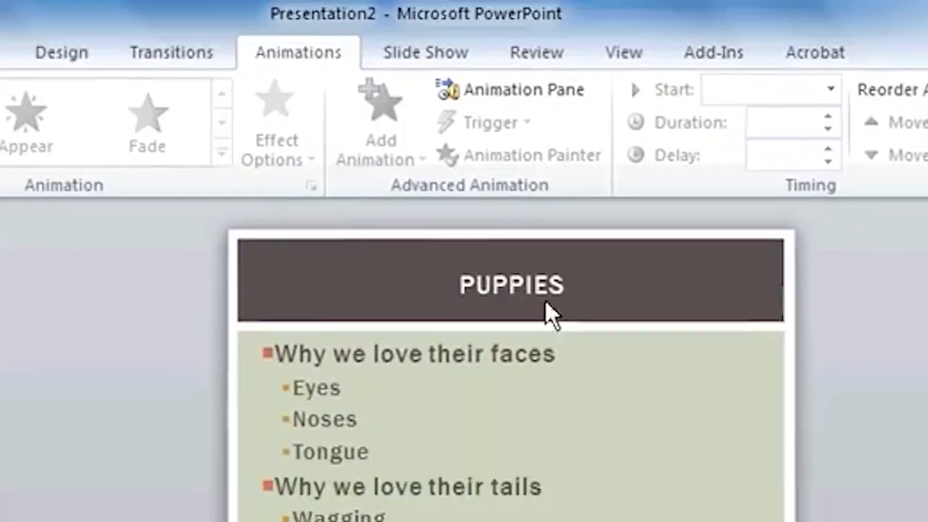
{"action": "left_click", "coordinate": [545, 304]}
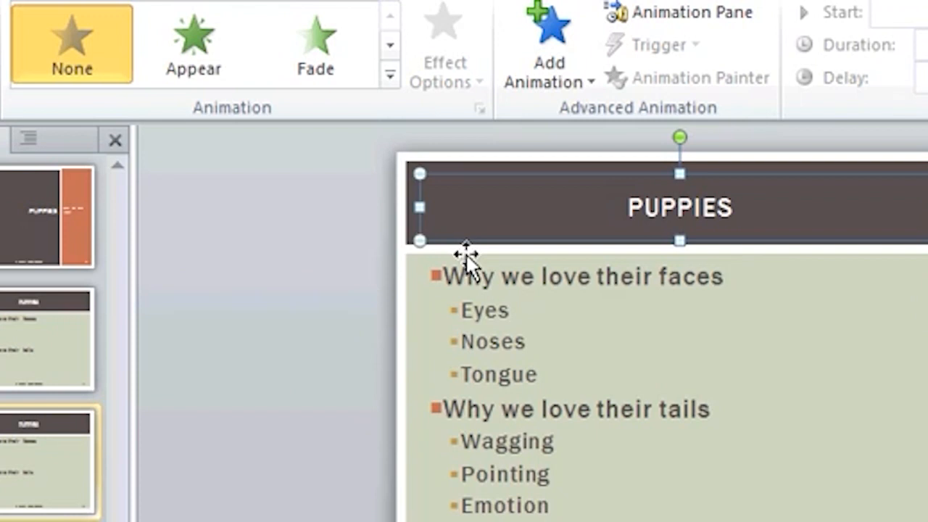
{"action": "left_click", "coordinate": [356, 162]}
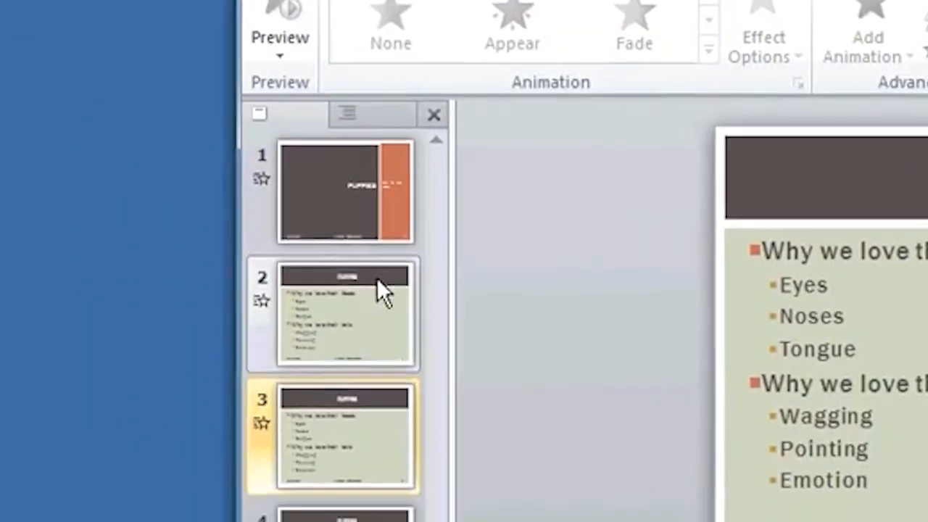
{"action": "left_click", "coordinate": [241, 512]}
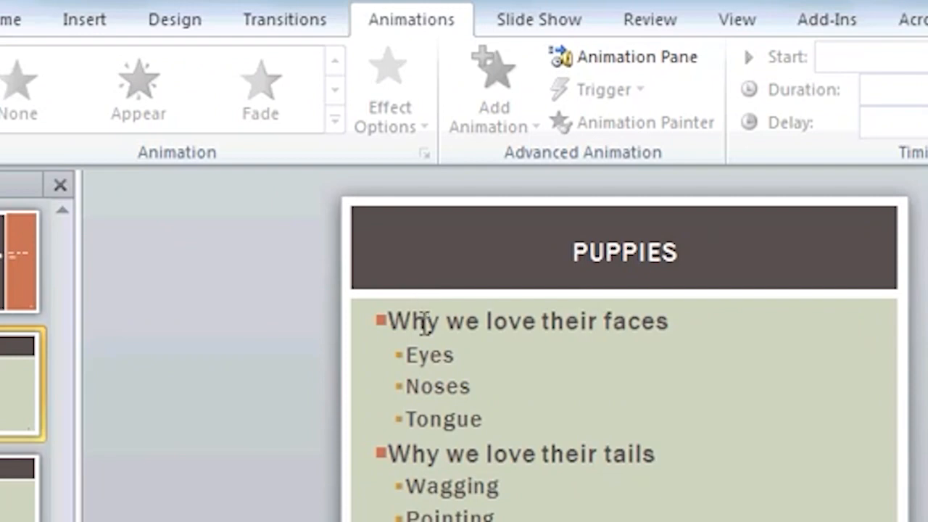
{"action": "left_click", "coordinate": [426, 323]}
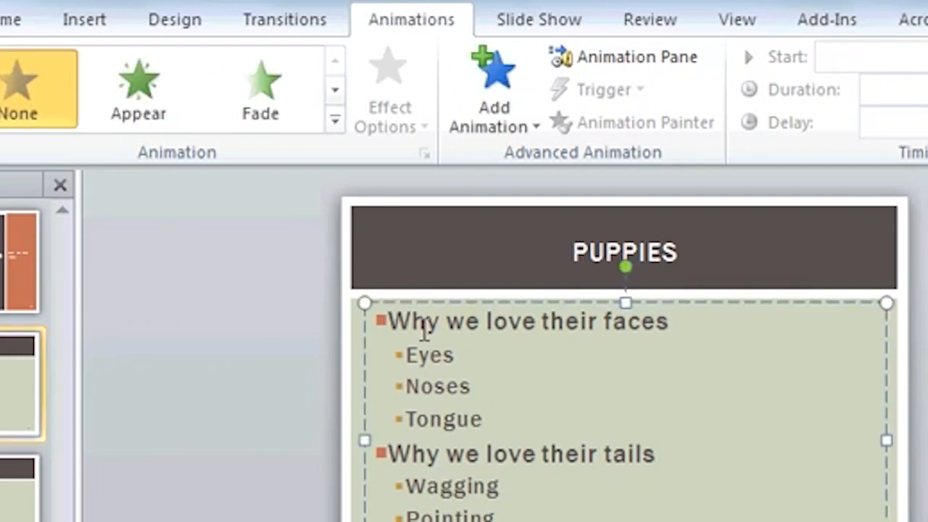
{"action": "left_click", "coordinate": [409, 300]}
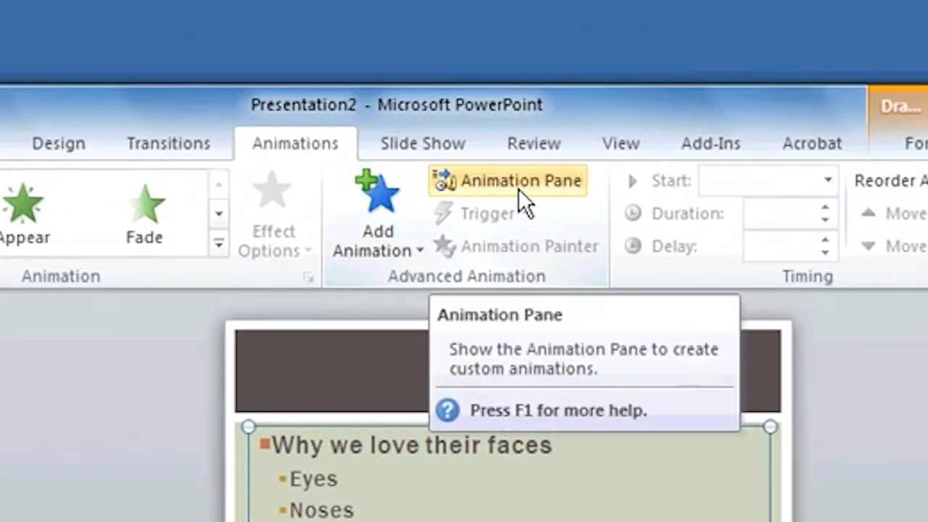
{"action": "left_click", "coordinate": [518, 189]}
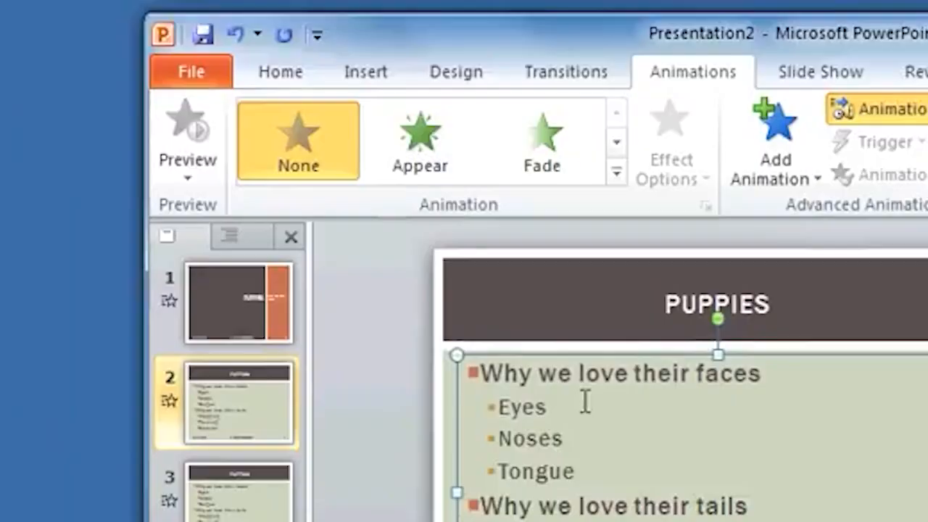
- Apply the Appear animation separately to the "Why we love their faces" and "Why we love their tails" bullet groups on slide 2
{"action": "left_click_drag", "start_coordinate": [584, 464], "coordinate": [487, 377]}
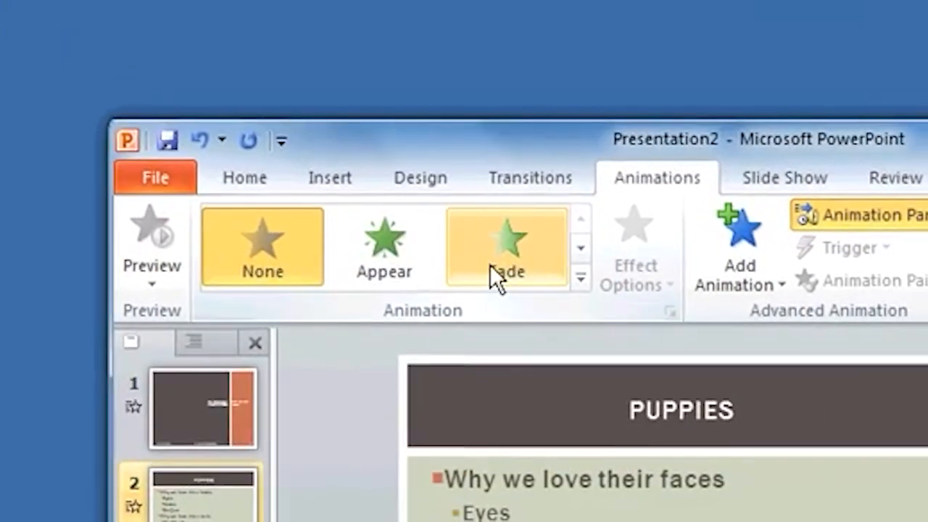
{"action": "left_click", "coordinate": [489, 265]}
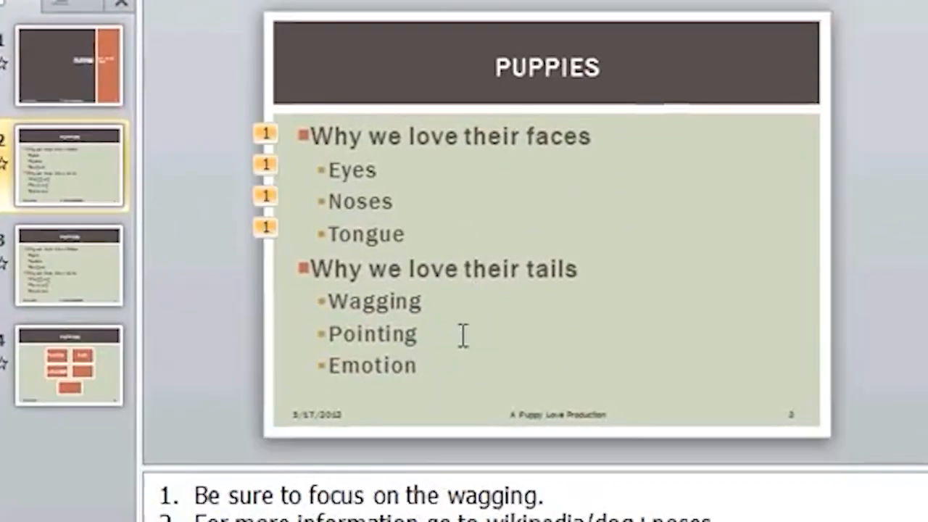
{"action": "left_click", "coordinate": [463, 335]}
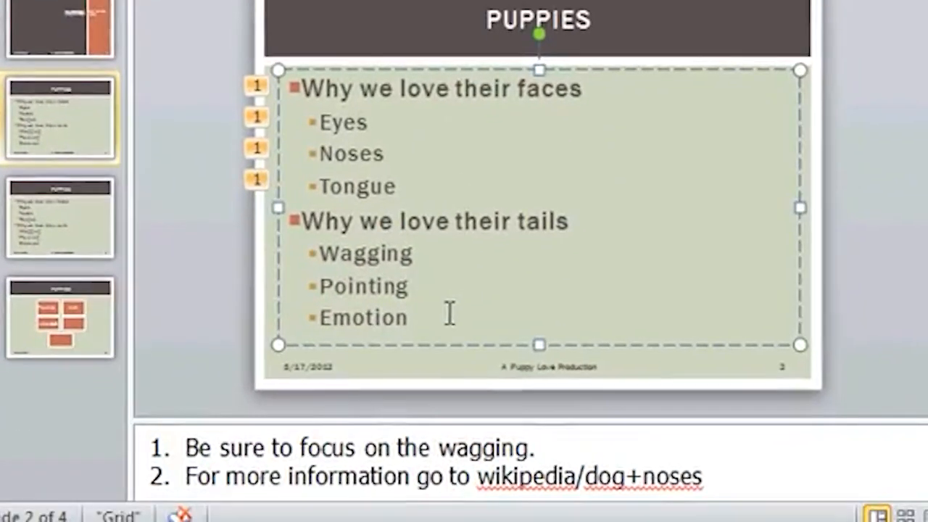
{"action": "left_click_drag", "start_coordinate": [436, 314], "coordinate": [289, 225]}
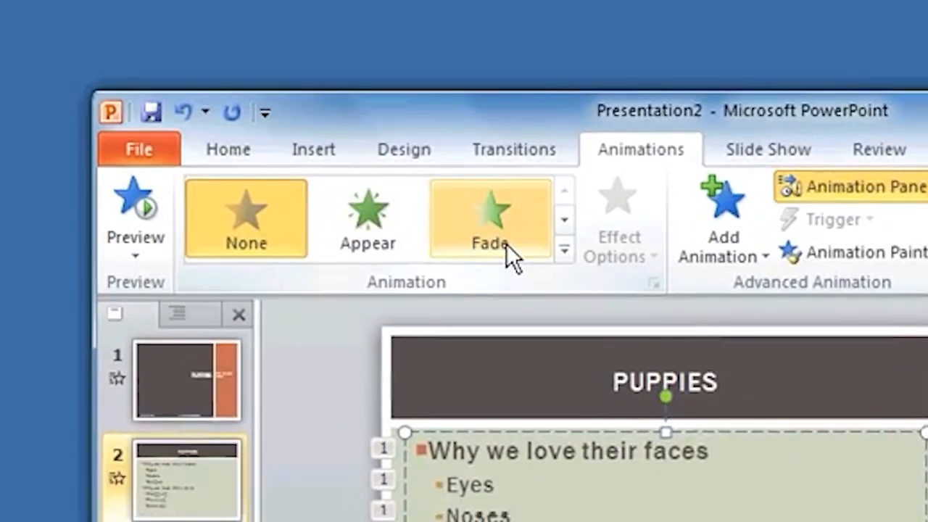
{"action": "left_click", "coordinate": [506, 244]}
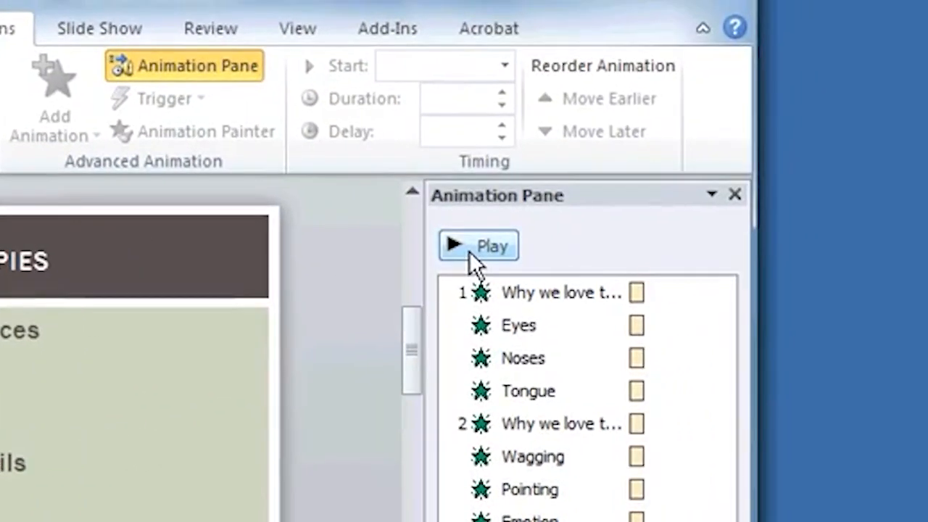
- Play the animation sequence of slide 2 to check how the bullet groups come in
{"action": "left_click", "coordinate": [471, 245]}
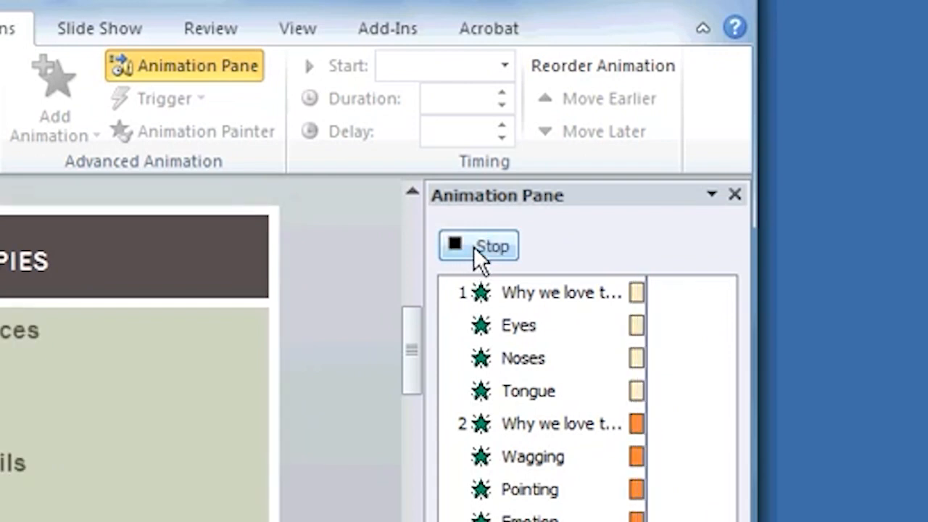
{"action": "left_click", "coordinate": [473, 247]}
{"action": "left_click", "coordinate": [473, 247]}
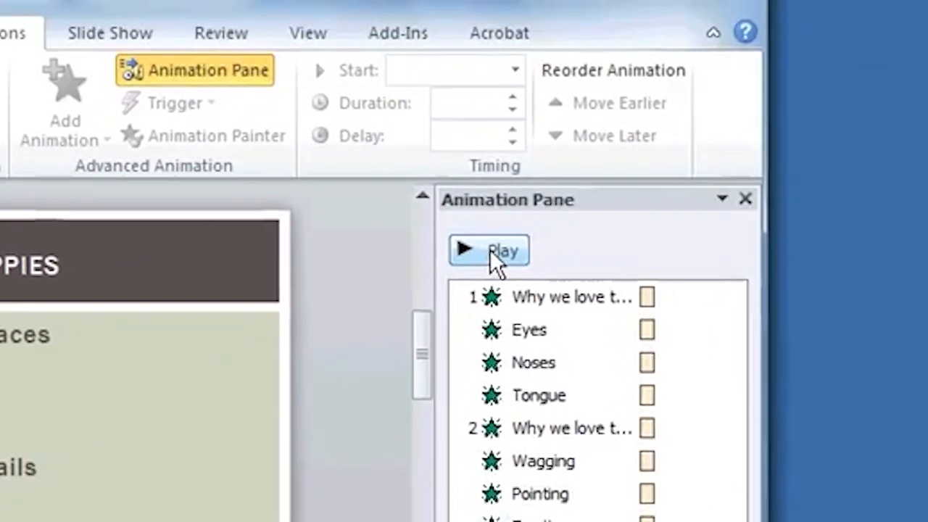
{"action": "left_click", "coordinate": [652, 142]}
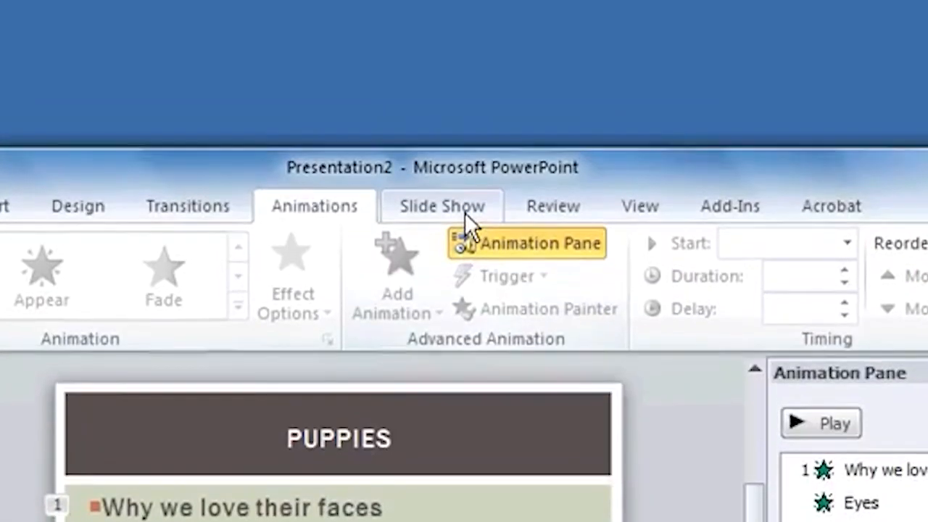
- Look over the slide show, review and view commands, and close the Animation Pane
{"action": "left_click", "coordinate": [465, 212]}
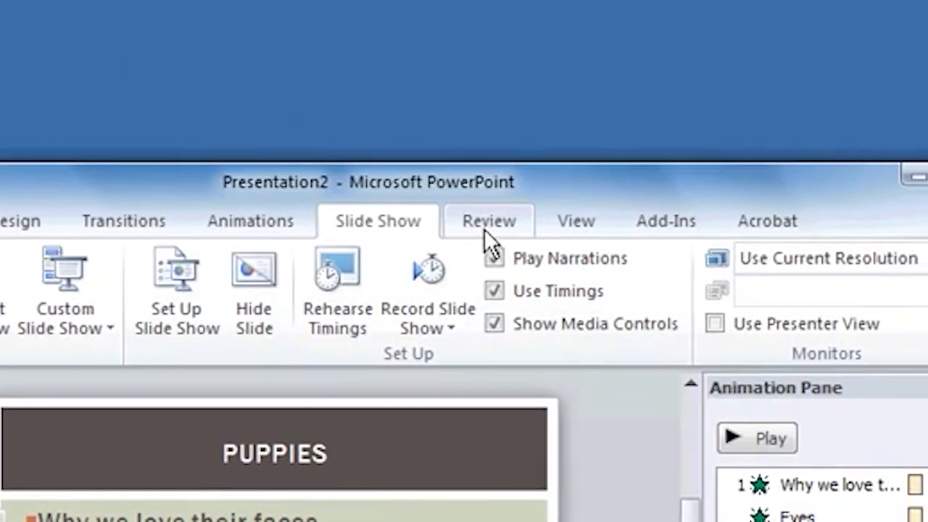
{"action": "left_click", "coordinate": [642, 156]}
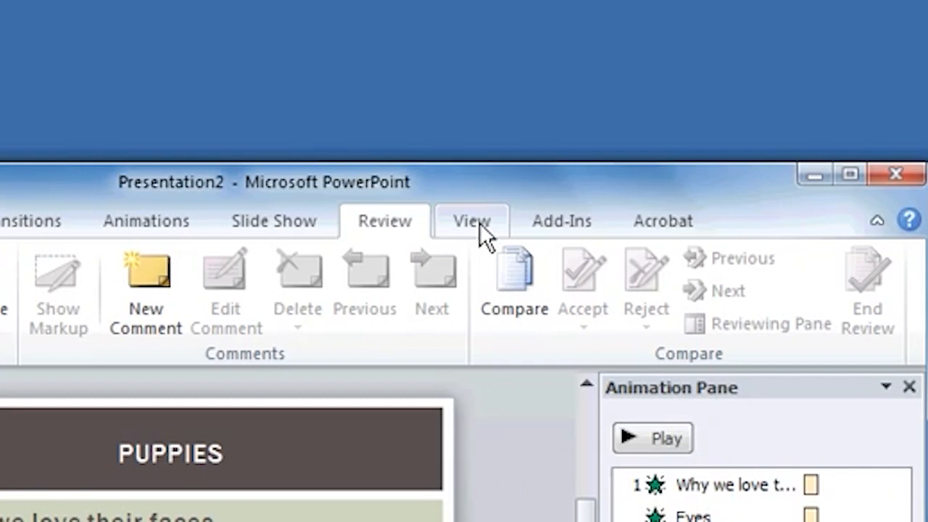
{"action": "left_click", "coordinate": [479, 223]}
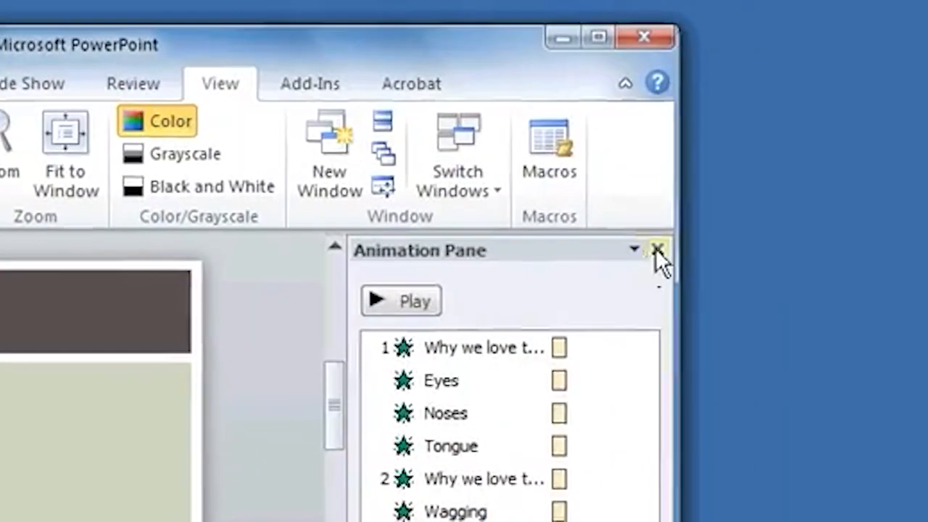
{"action": "left_click", "coordinate": [656, 249]}
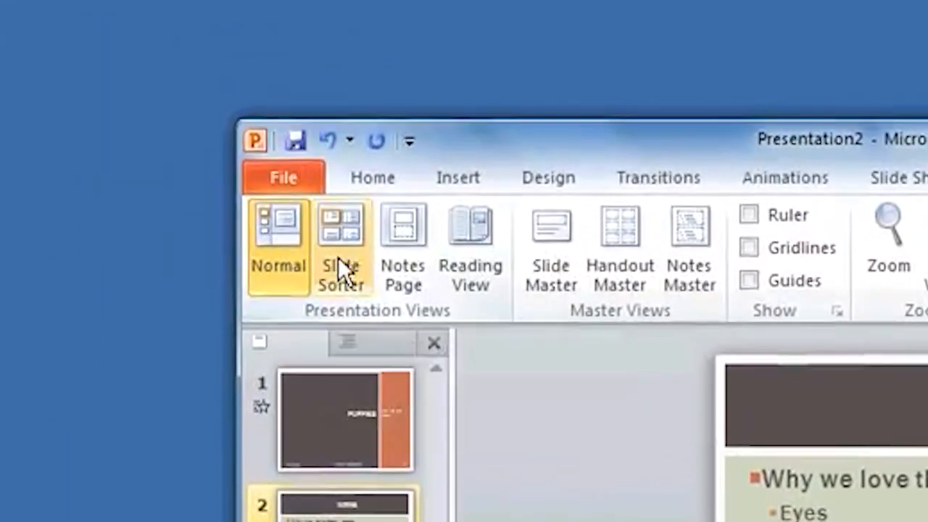
- Display the presentation in Slide Sorter, Notes Page and Reading views, and return to Normal view
{"action": "left_click", "coordinate": [353, 259]}
{"action": "left_click", "coordinate": [416, 269]}
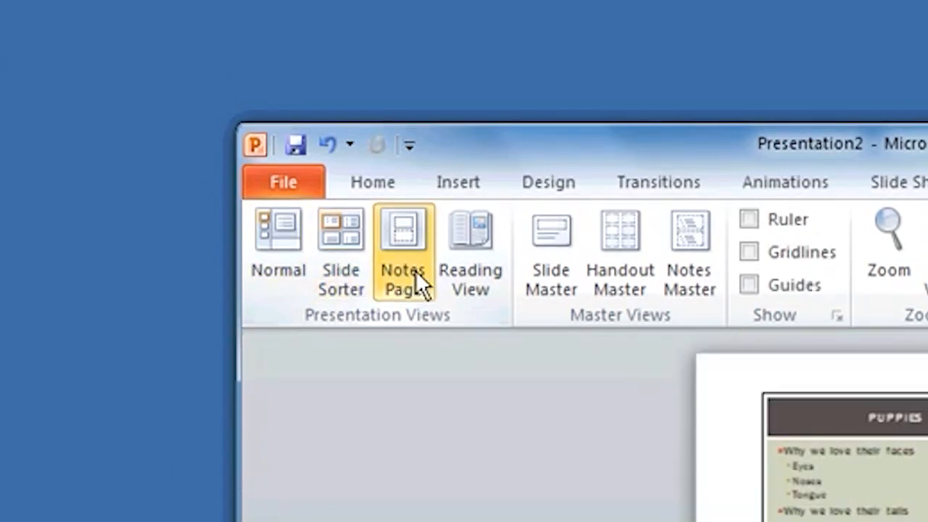
{"action": "left_click", "coordinate": [498, 282]}
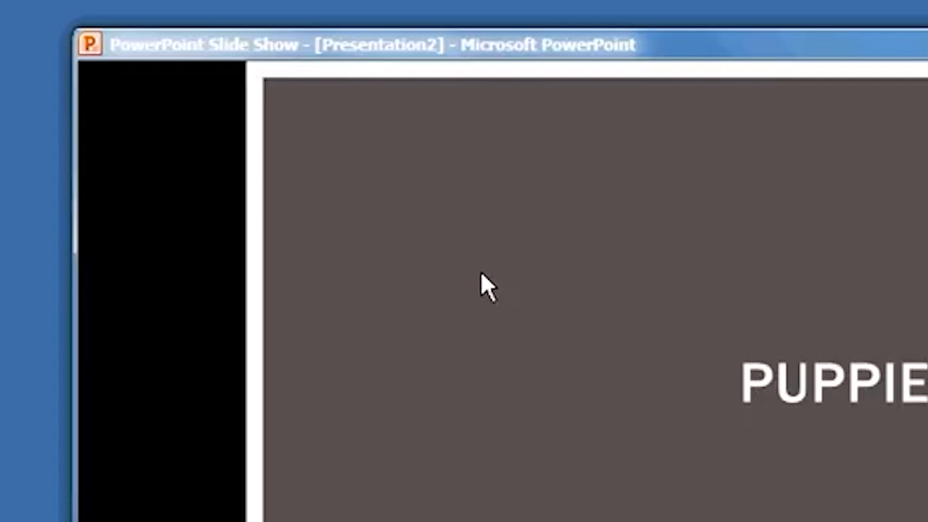
{"action": "key", "text": "Escape"}
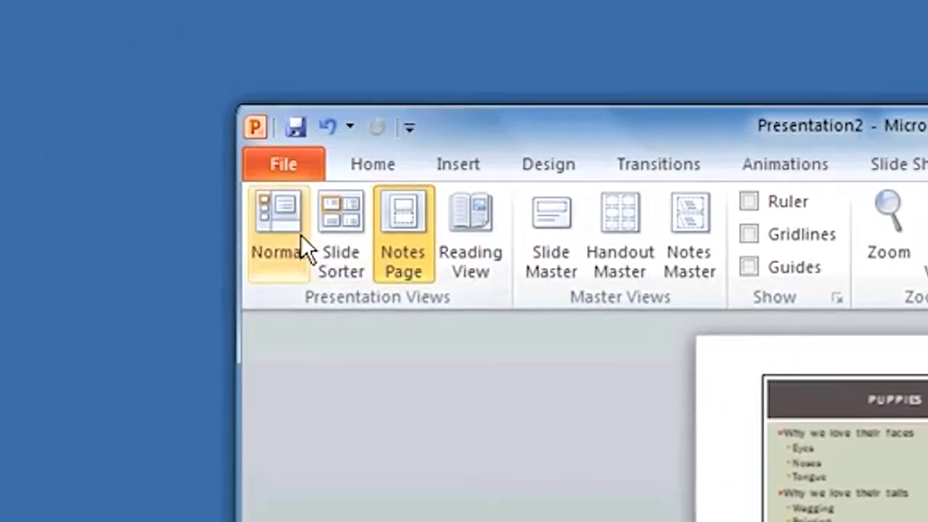
{"action": "left_click", "coordinate": [125, 149]}
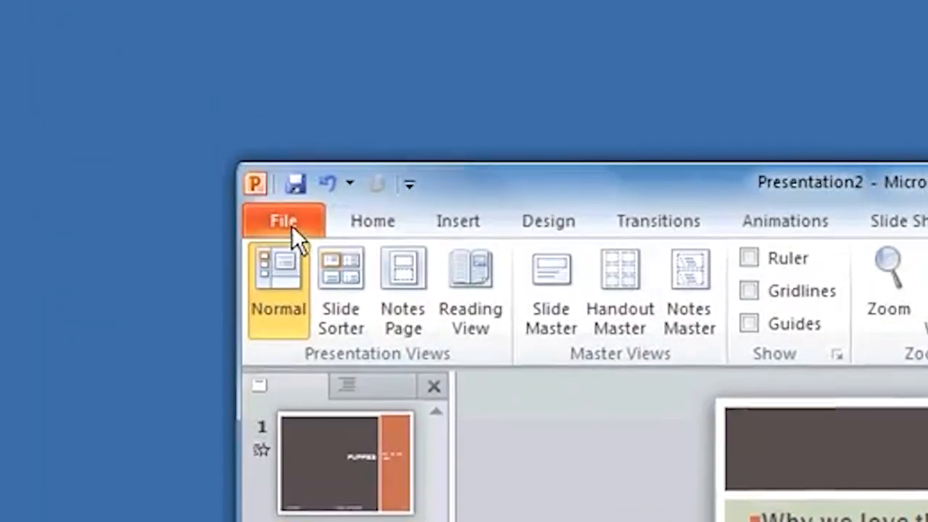
- Open the print settings, check the slide range options, and set the print layout to 6 Slides Horizontal handouts
{"action": "left_click", "coordinate": [292, 226]}
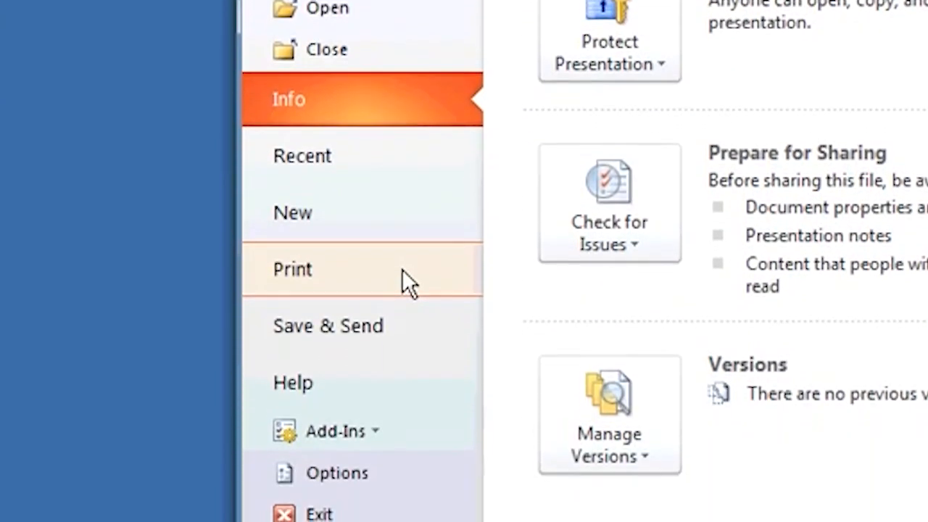
{"action": "left_click", "coordinate": [402, 271]}
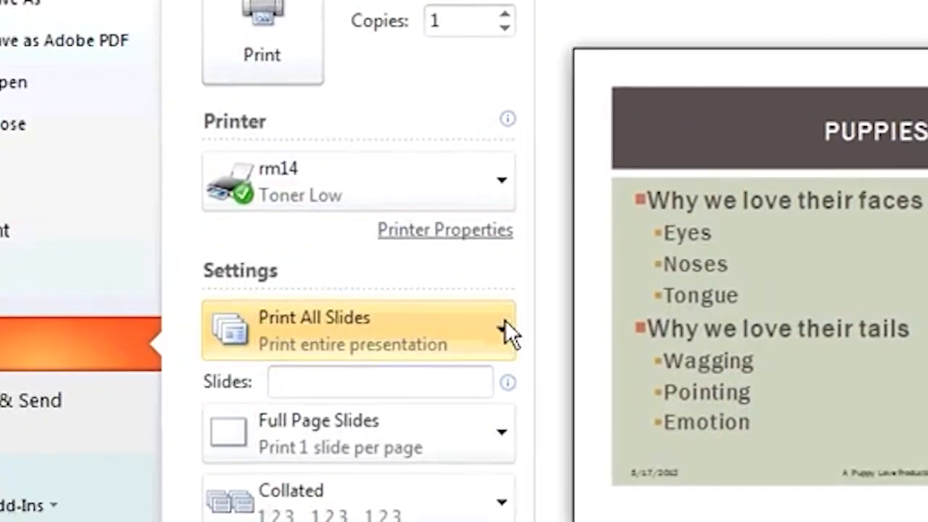
{"action": "left_click", "coordinate": [500, 317]}
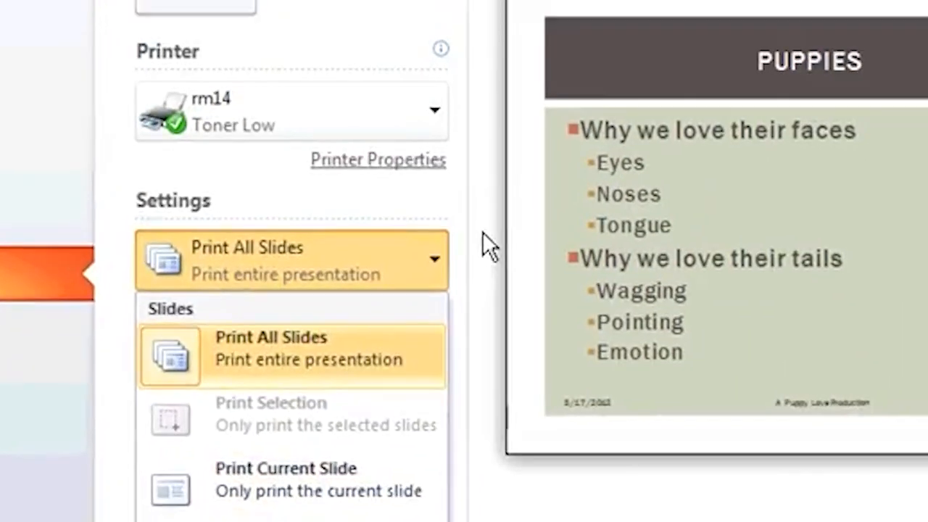
{"action": "left_click", "coordinate": [487, 245]}
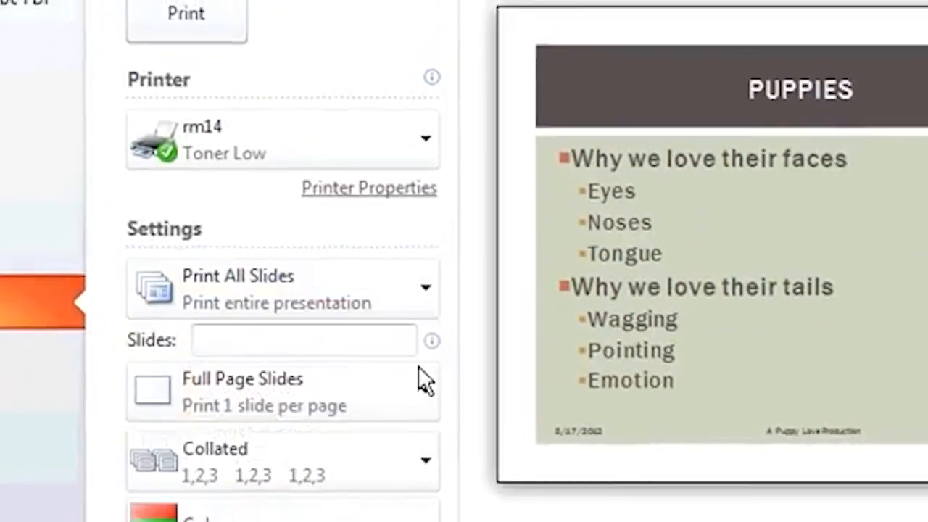
{"action": "left_click", "coordinate": [464, 300]}
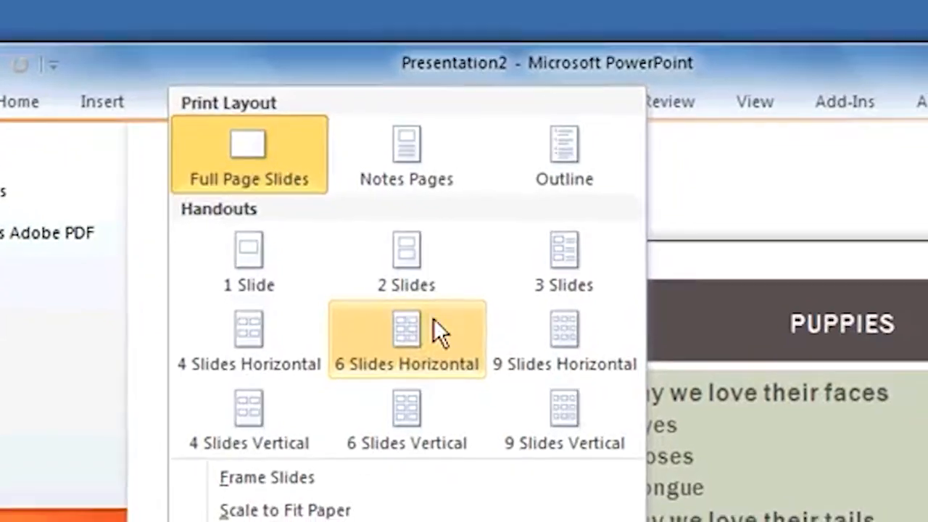
{"action": "left_click", "coordinate": [475, 366]}
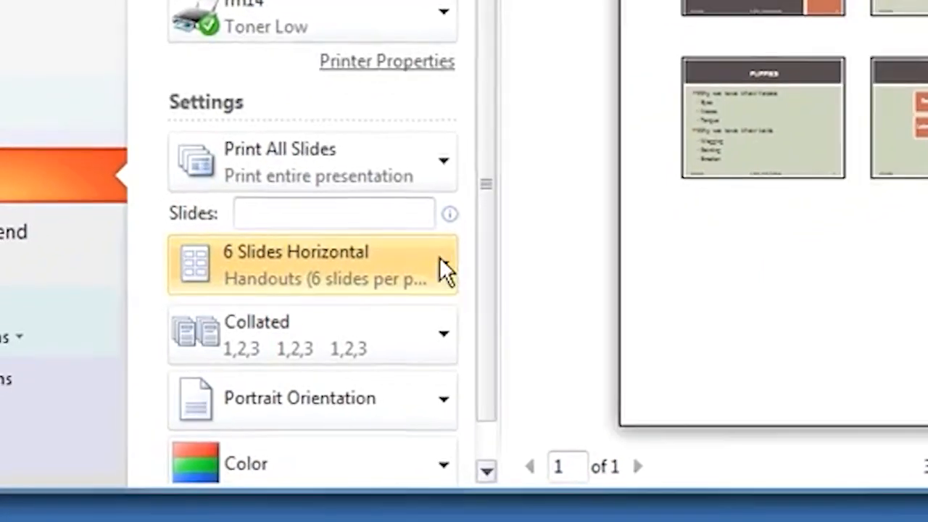
- Change the print layout to Notes Pages and return to editing the slides with the Home commands shown
{"action": "left_click", "coordinate": [441, 261]}
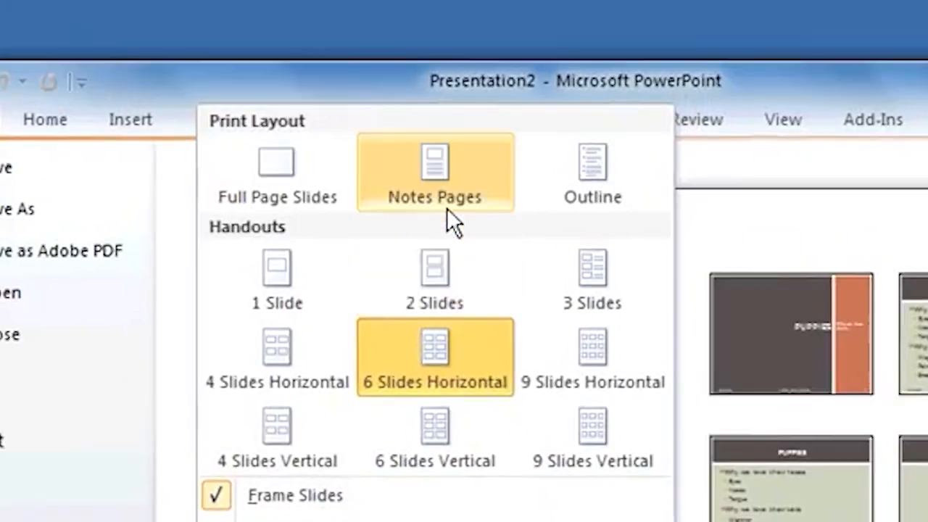
{"action": "left_click", "coordinate": [446, 206]}
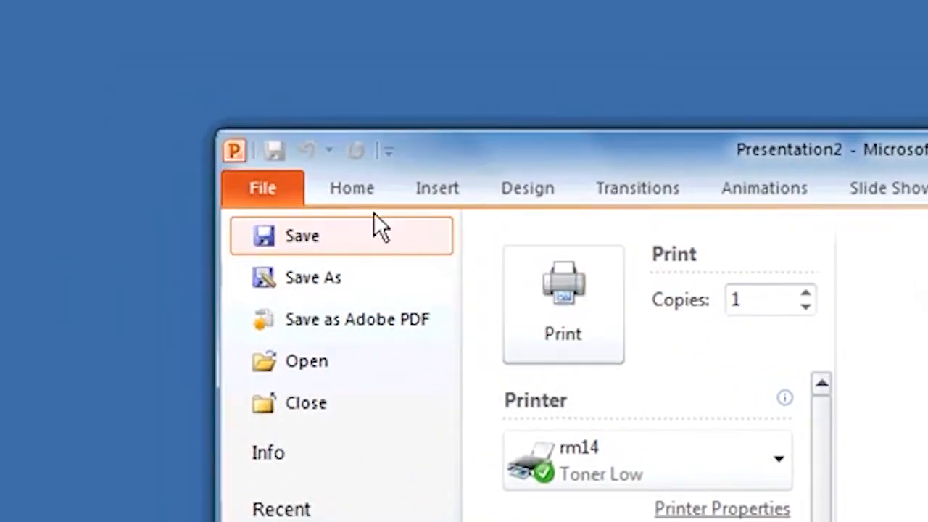
{"action": "left_click", "coordinate": [312, 167]}
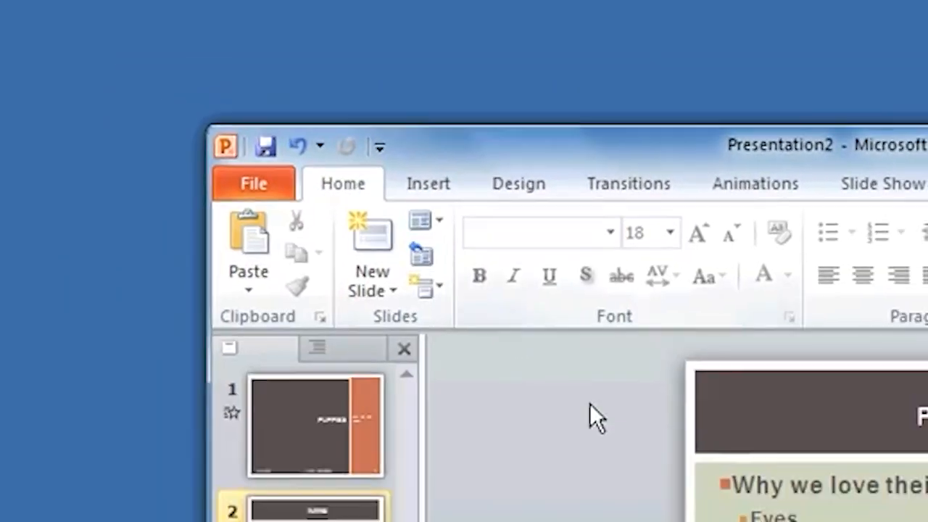